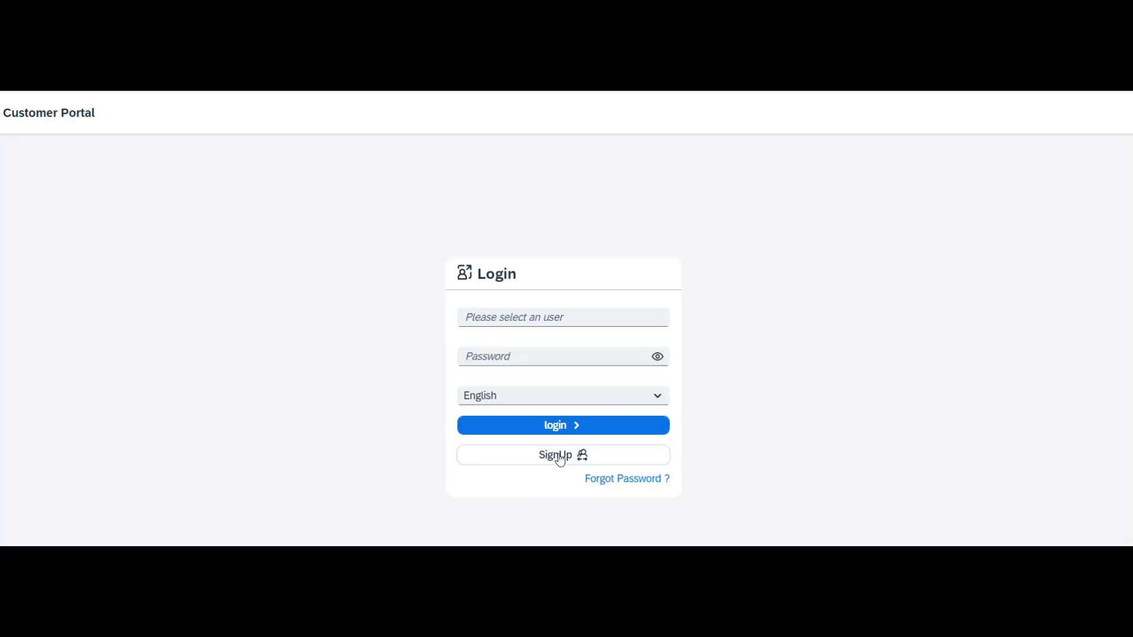
Step: Submit a SignUp request with the new customer's e-mail address
left_click(559, 486)
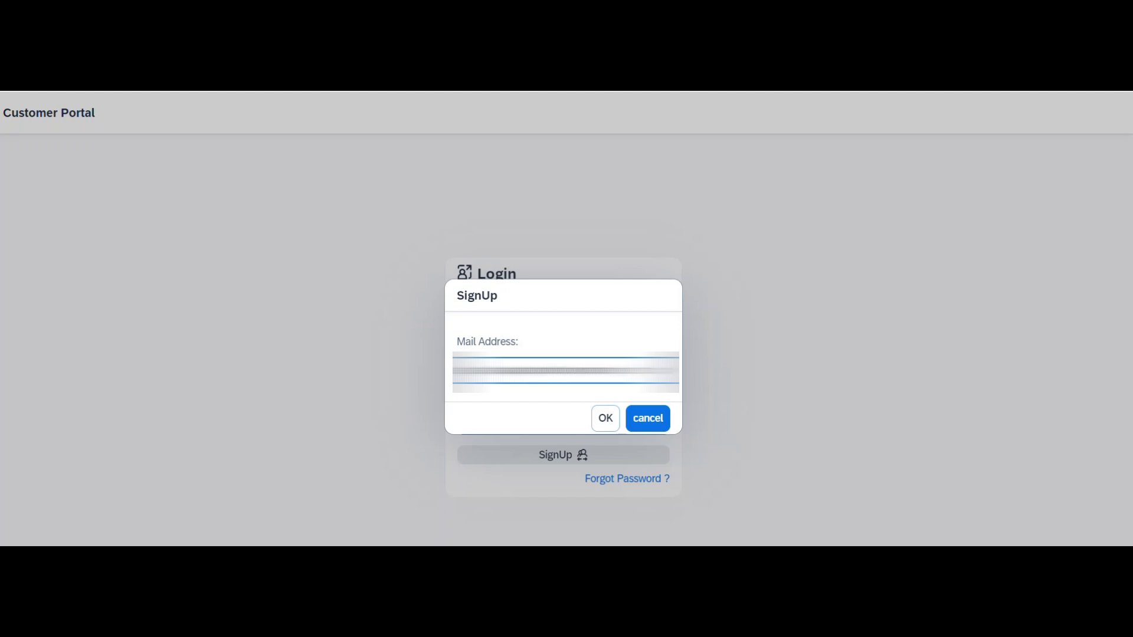
key("Tab")
key("Return")
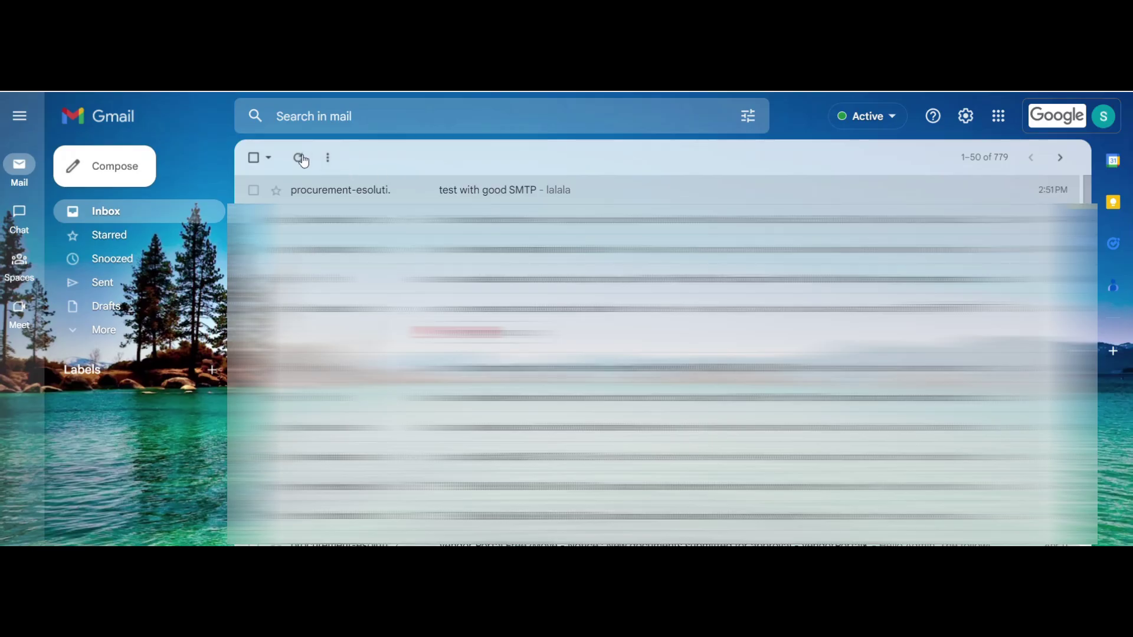
Step: Refresh Gmail, open the noreply Registration Email and follow its Verify Email link
left_click(298, 160)
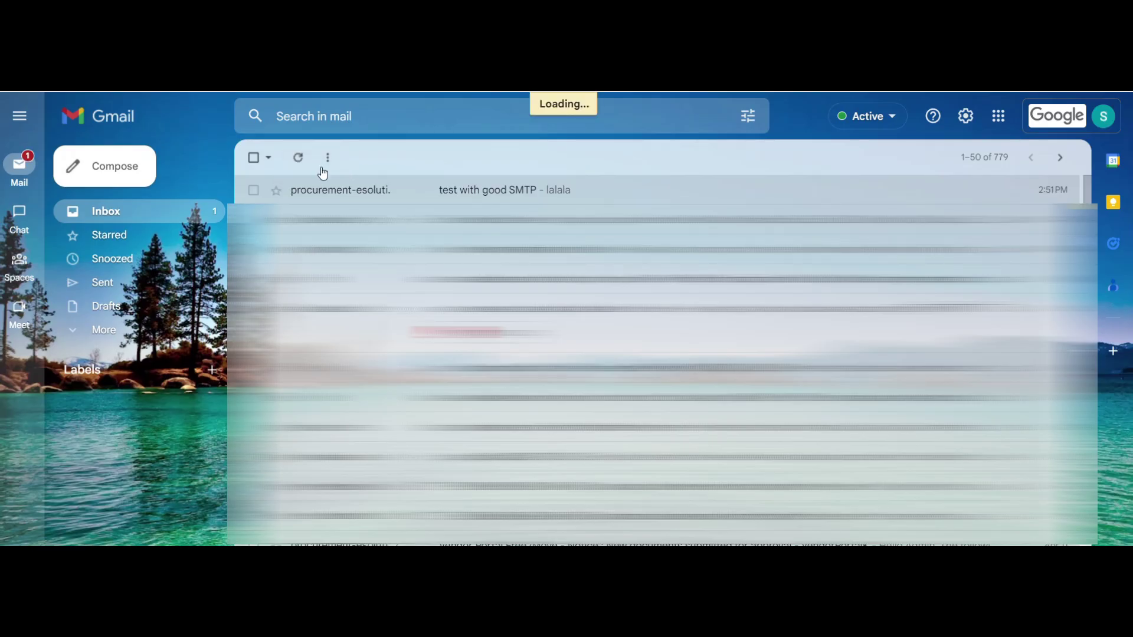
left_click(341, 192)
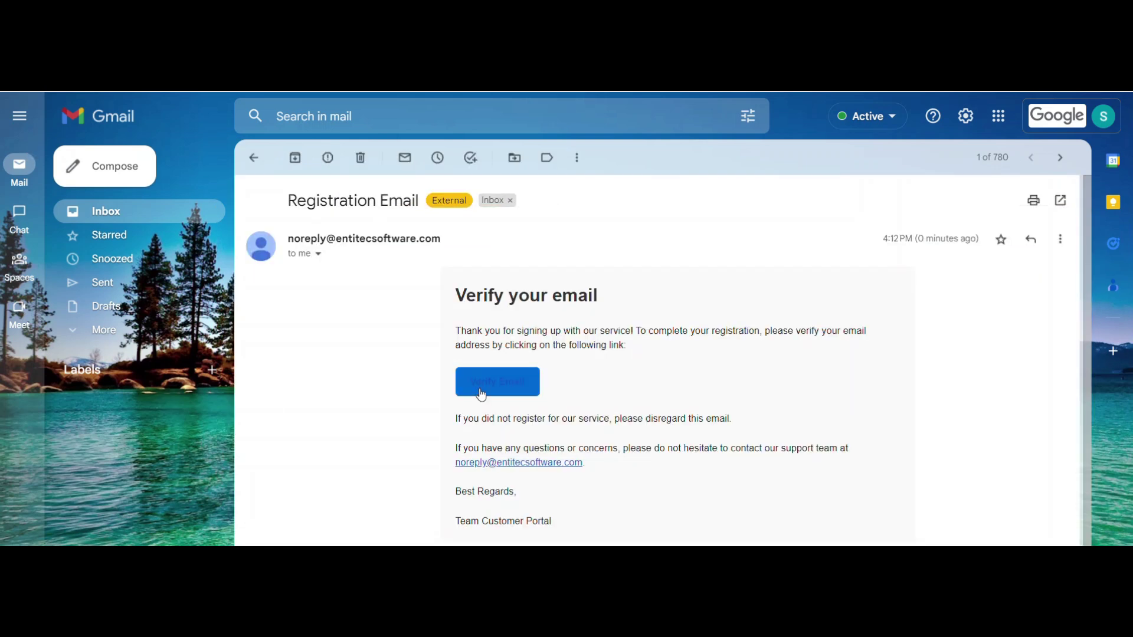
left_click(482, 394)
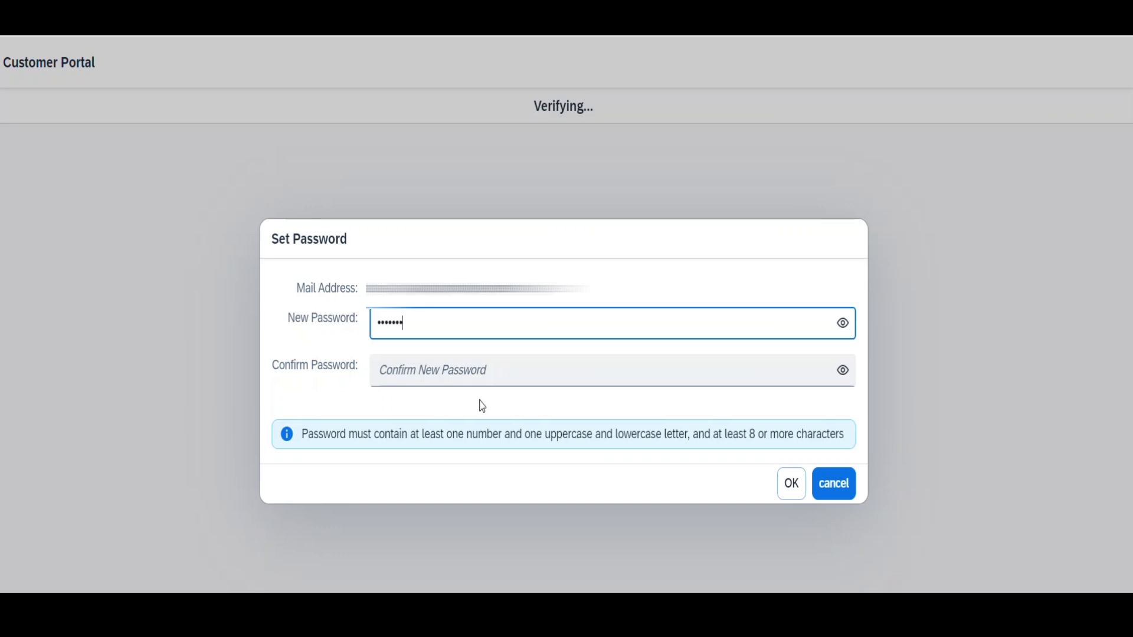
Step: Enter the account password in New and Confirm Password fields and submit it
left_click(481, 371)
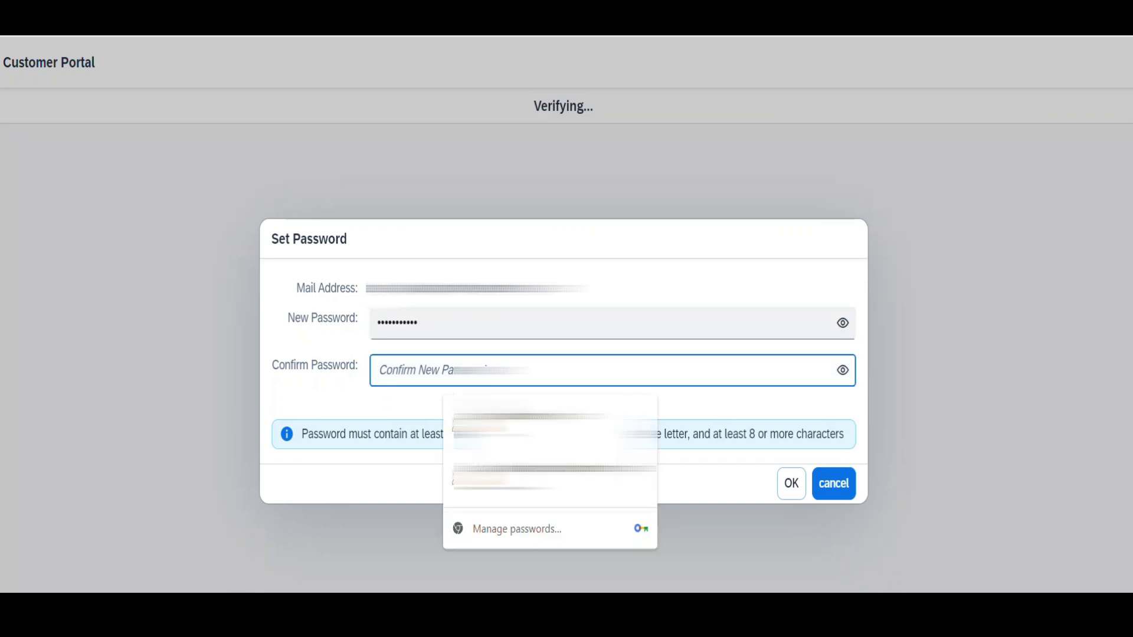
type("••")
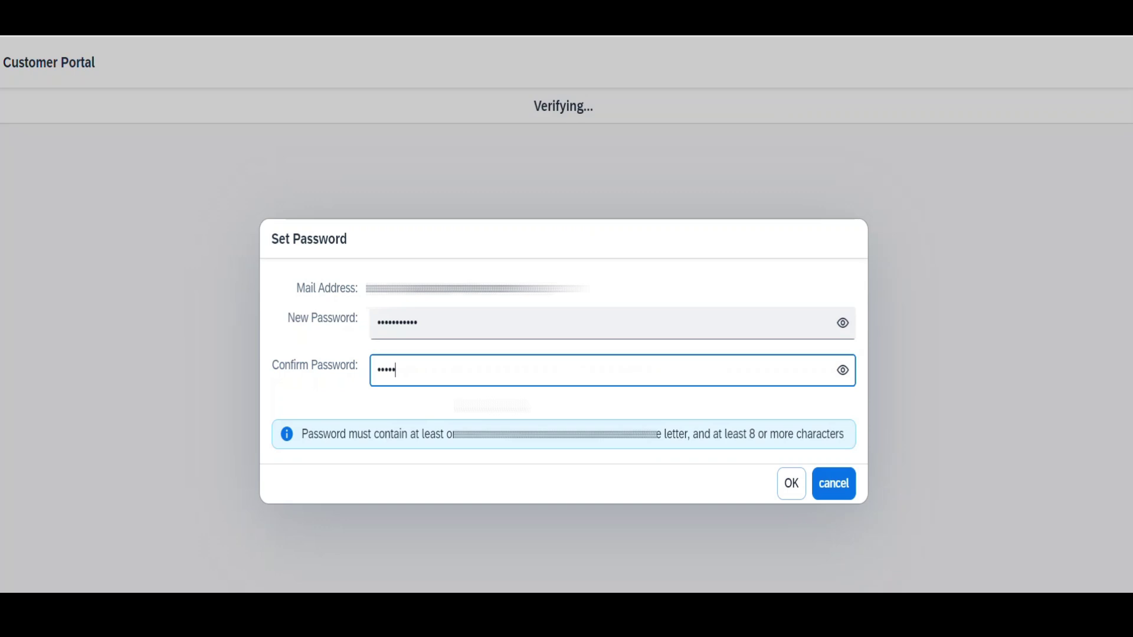
type("••••••••")
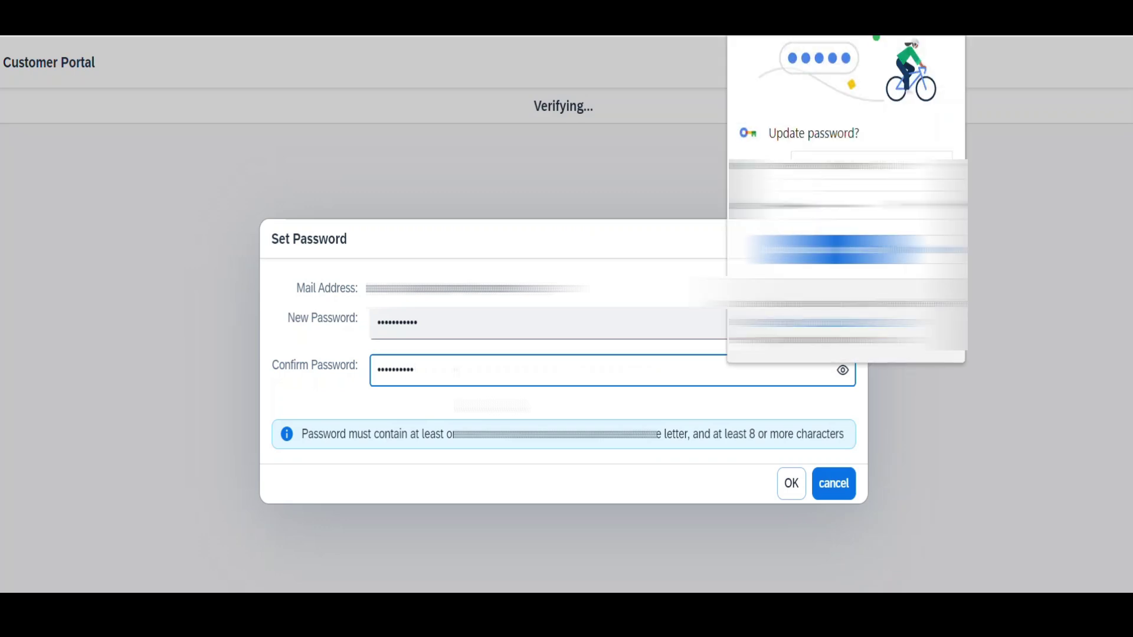
type("•")
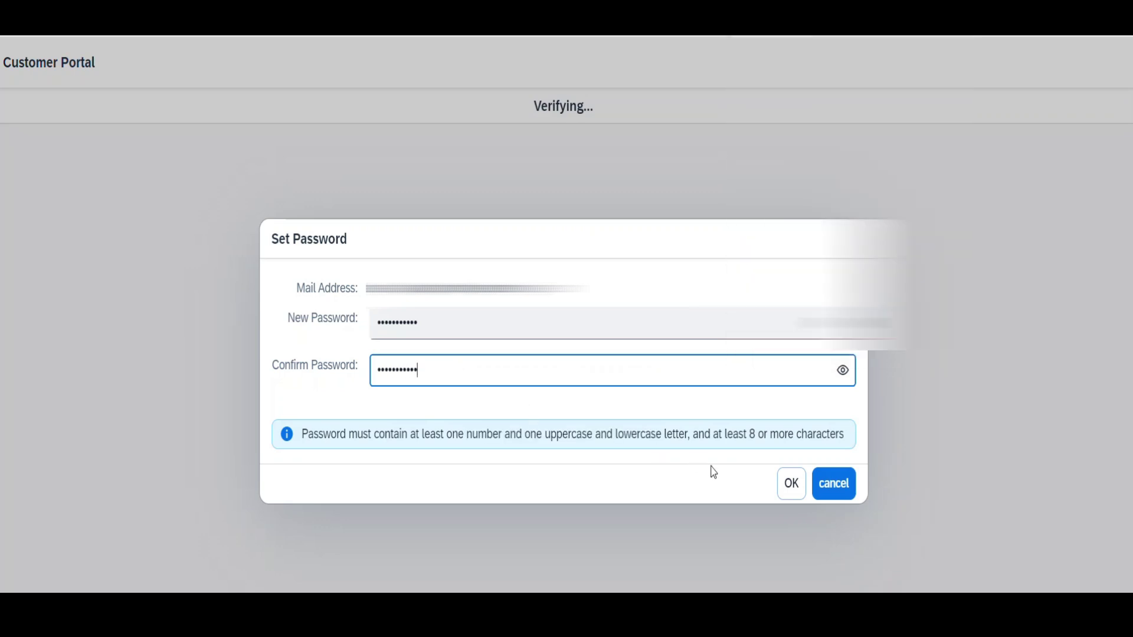
left_click(790, 488)
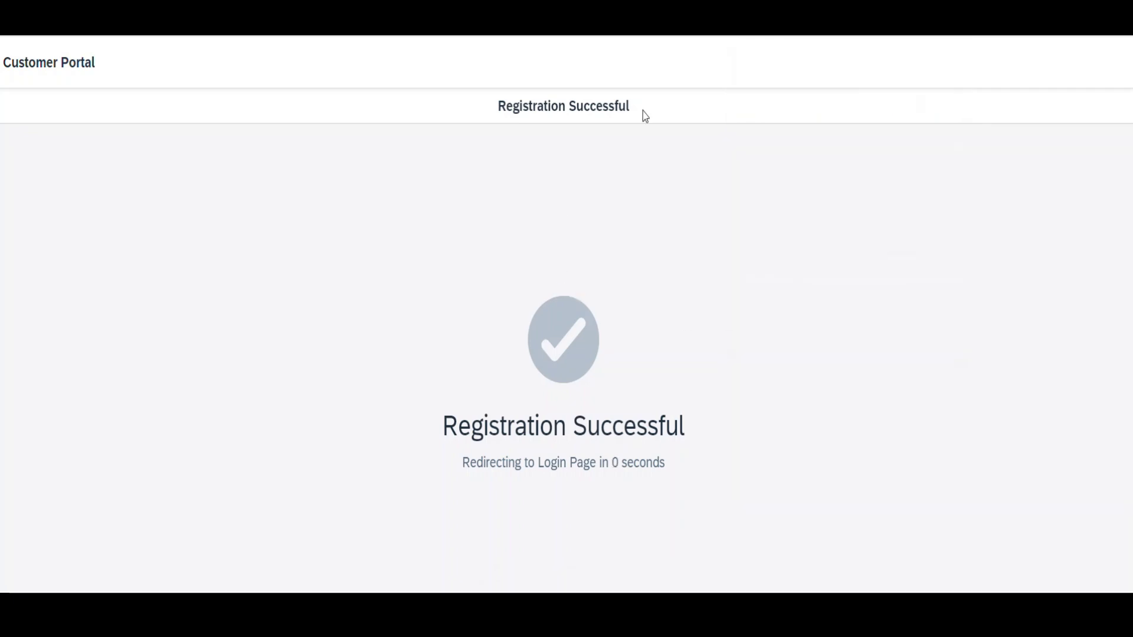
Step: Log in using the saved username with the password retyped, reaching the New-status profile
left_click(502, 312)
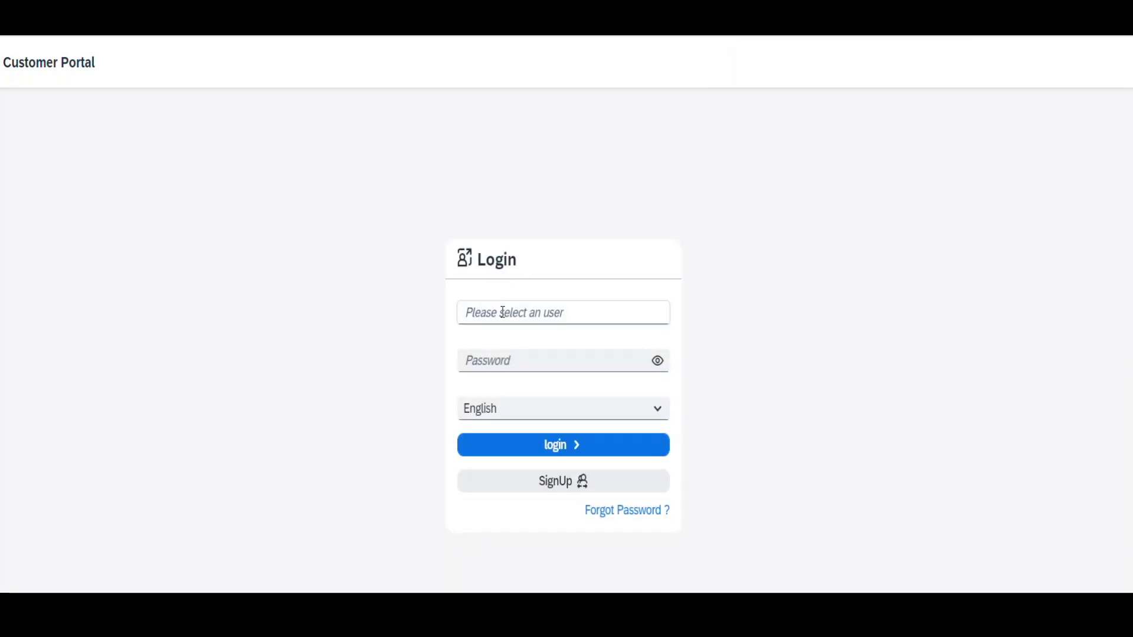
key("Down")
key("Return")
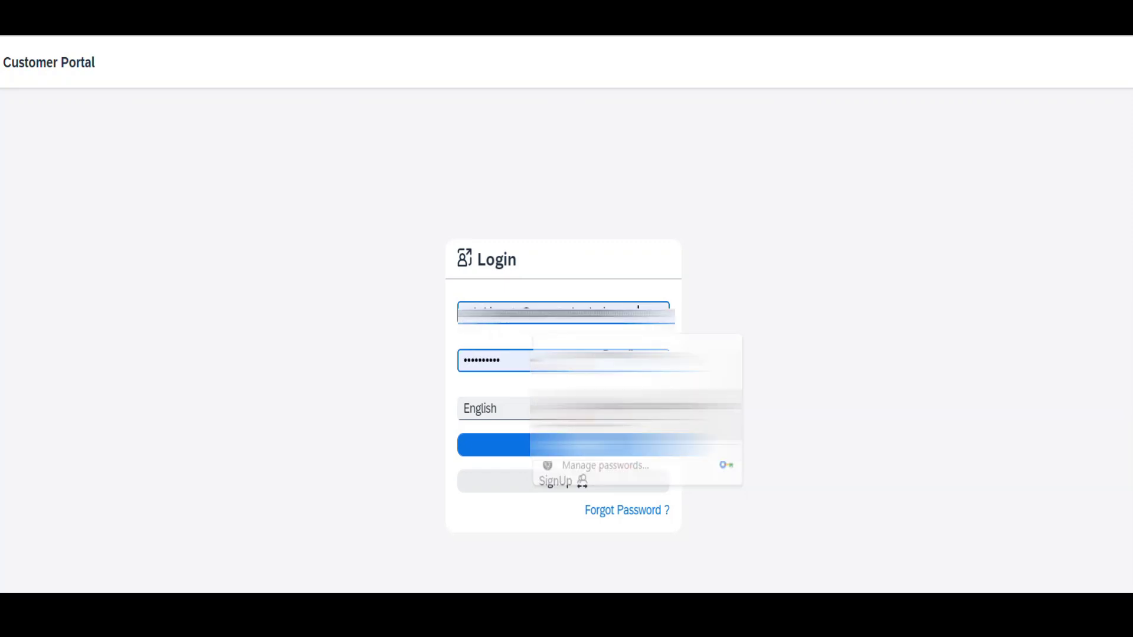
key("ctrl+a")
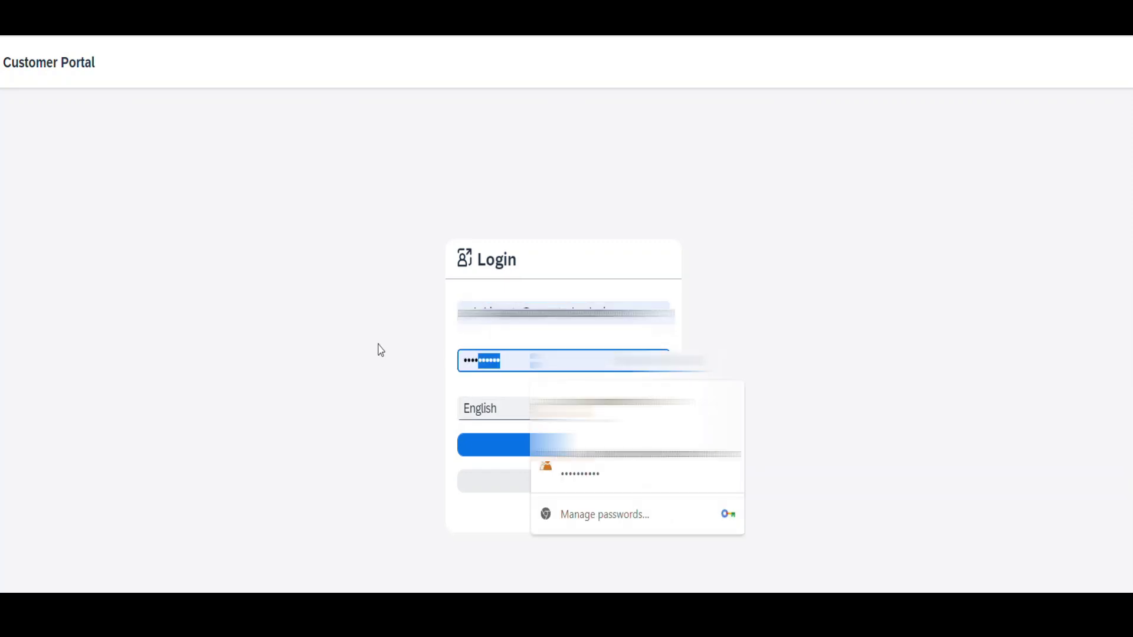
type("••••")
key("BackSpace")
key("BackSpace")
key("BackSpace")
key("BackSpace")
type("•••")
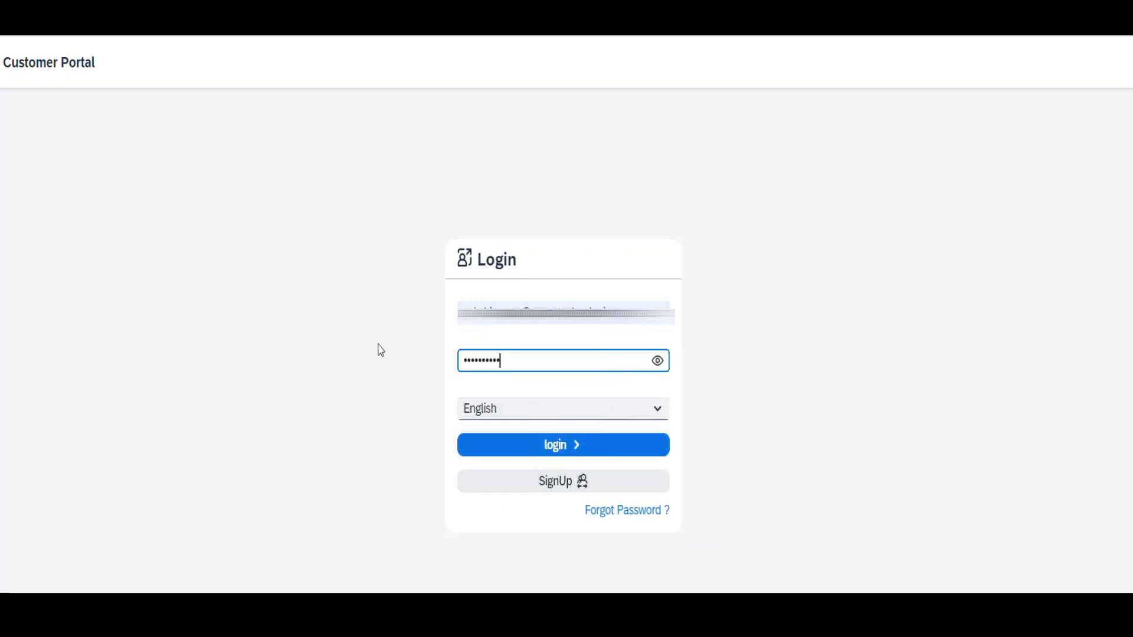
left_click(548, 448)
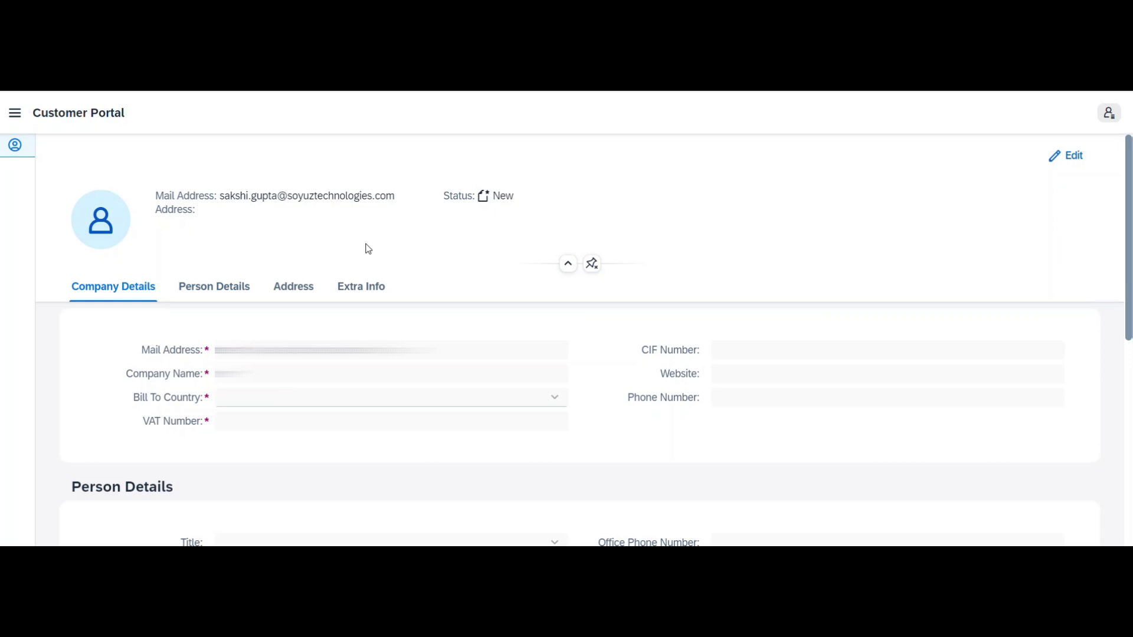
Step: Edit the profile, set company name 'Soyuz Technologies Pvt Ltd' and billing country Italy
left_click(1063, 167)
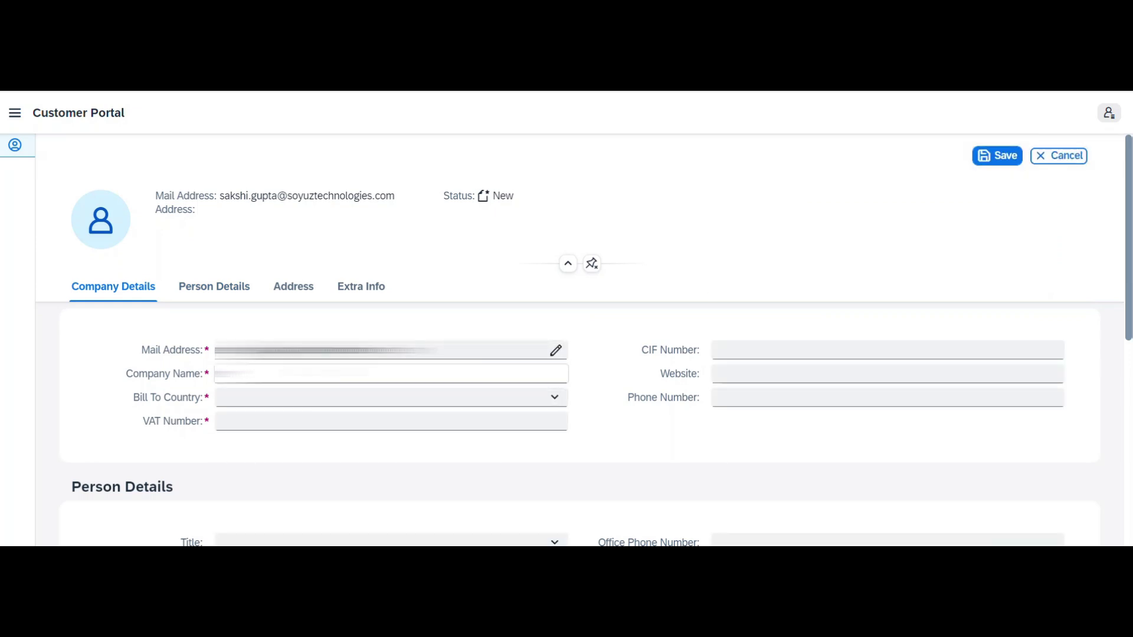
type("Soyuz Technologies")
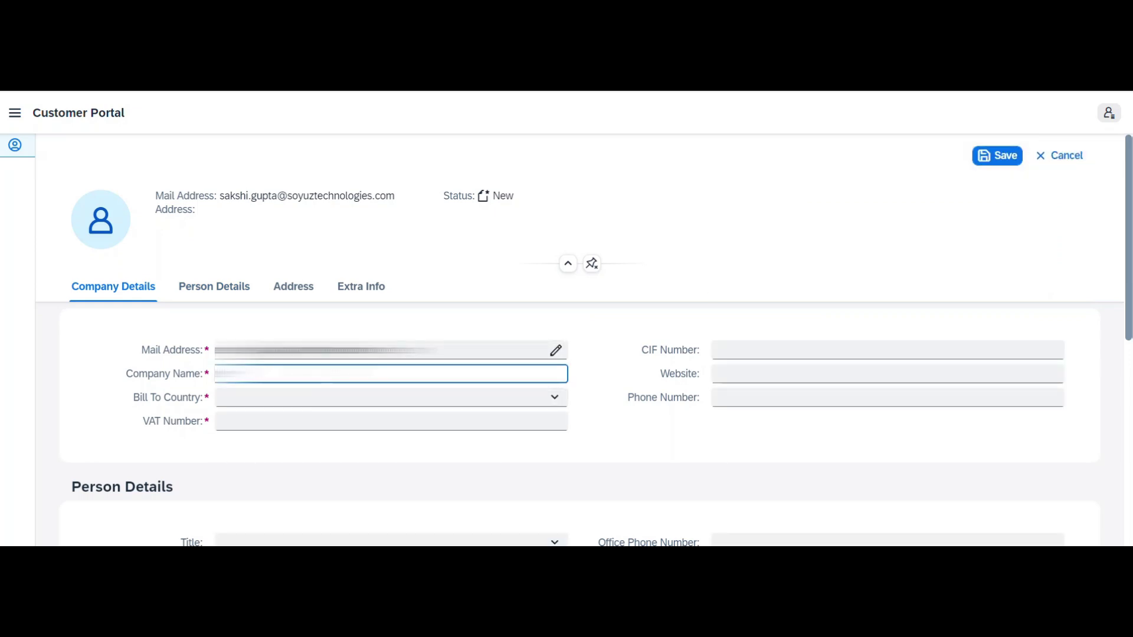
type(" Pvt Ltd")
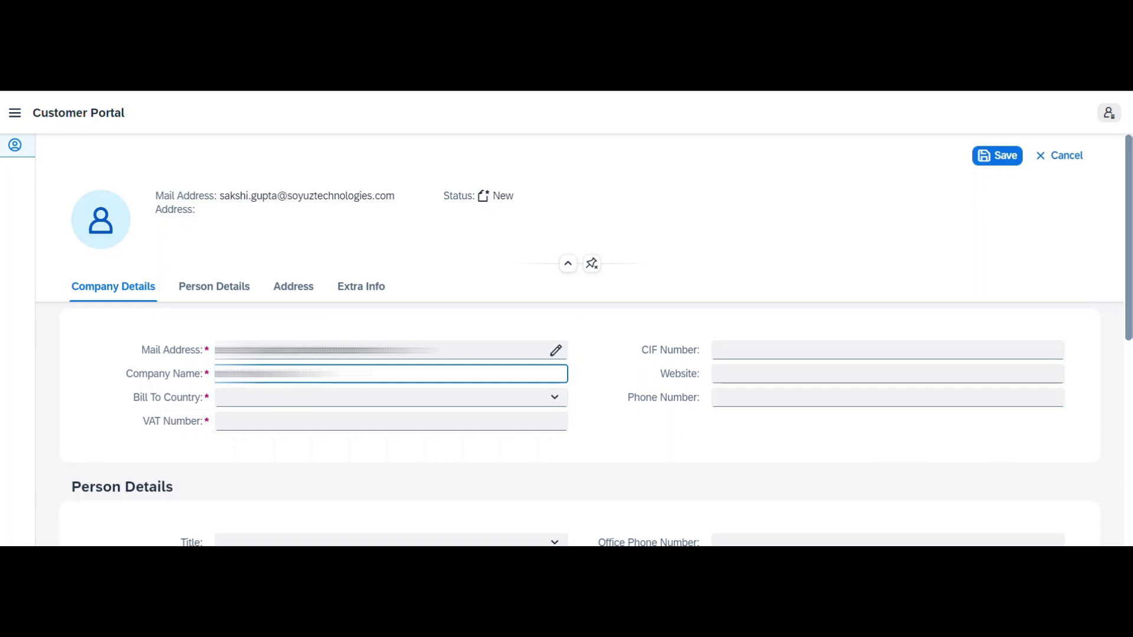
left_click(335, 392)
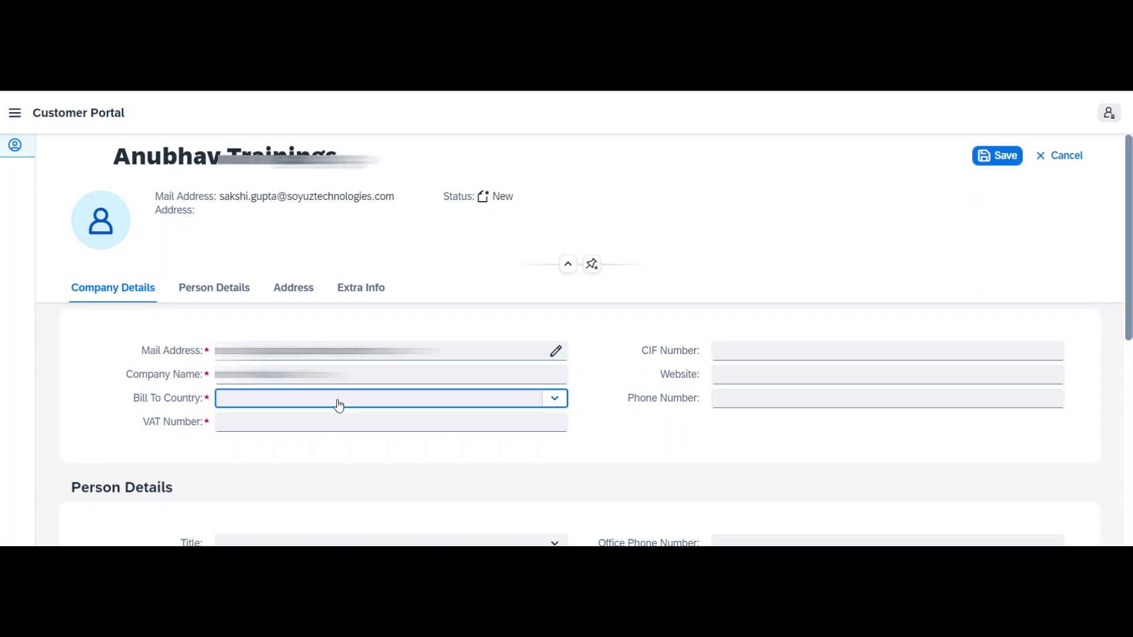
left_click(336, 400)
left_click(313, 446)
left_click(343, 421)
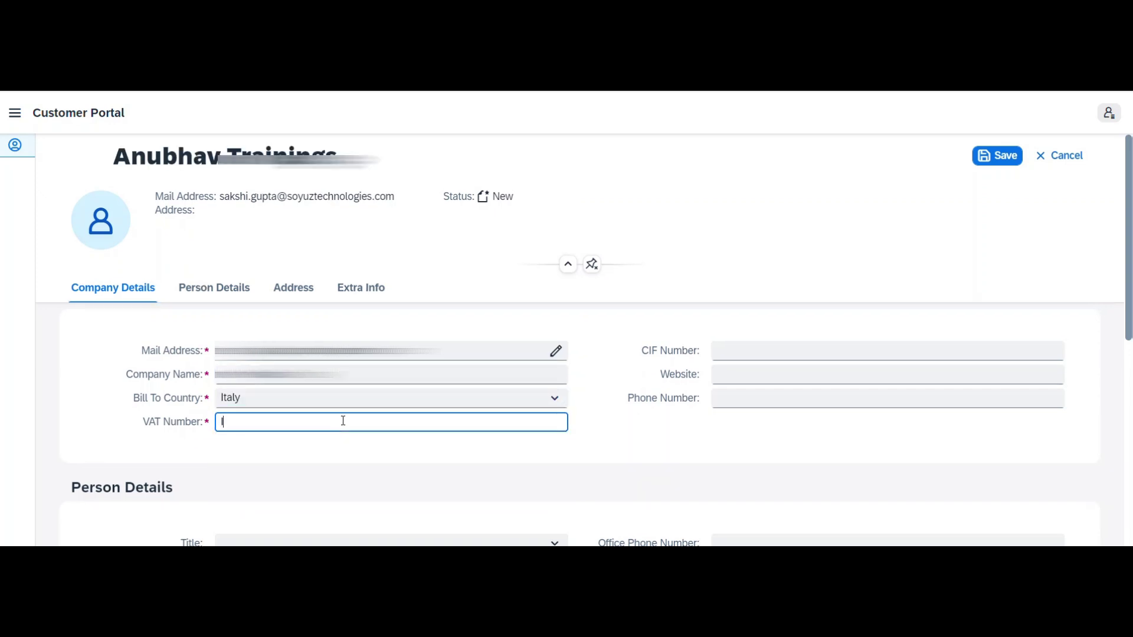
type("IT01234567890")
left_click(750, 351)
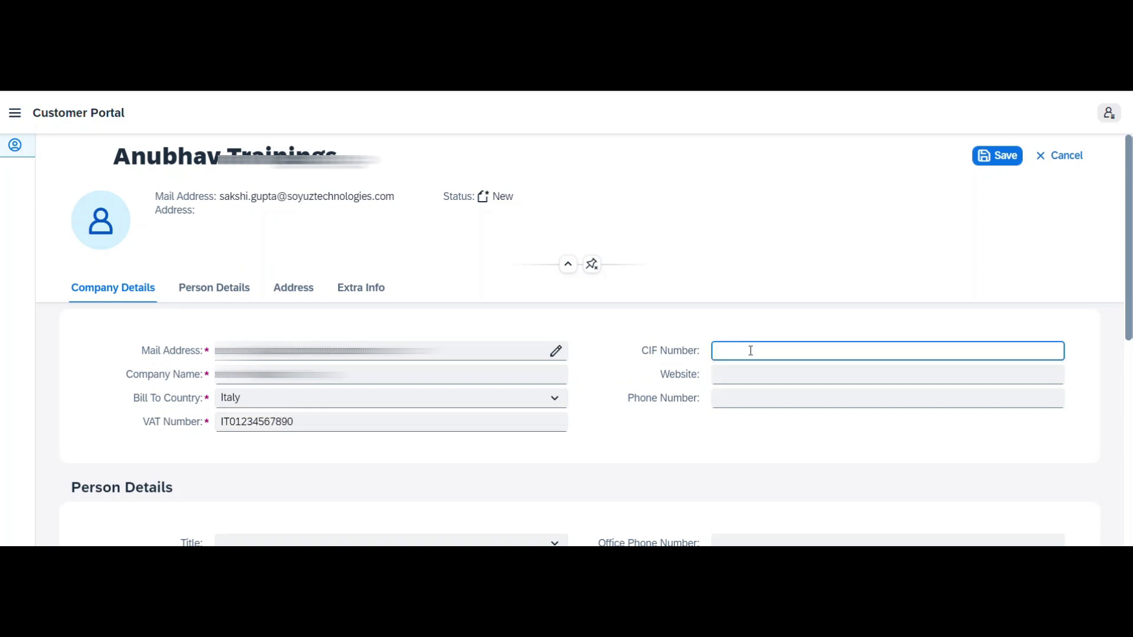
type("24")
key("Tab")
type("www.anu")
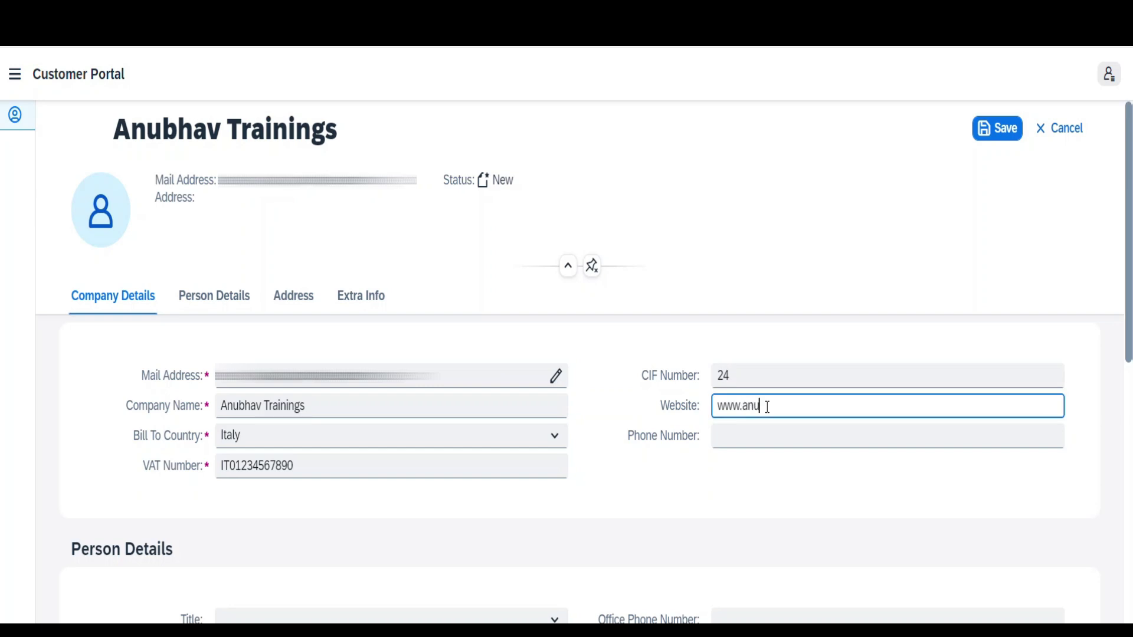
type("bhavtrainings.com")
left_click(753, 444)
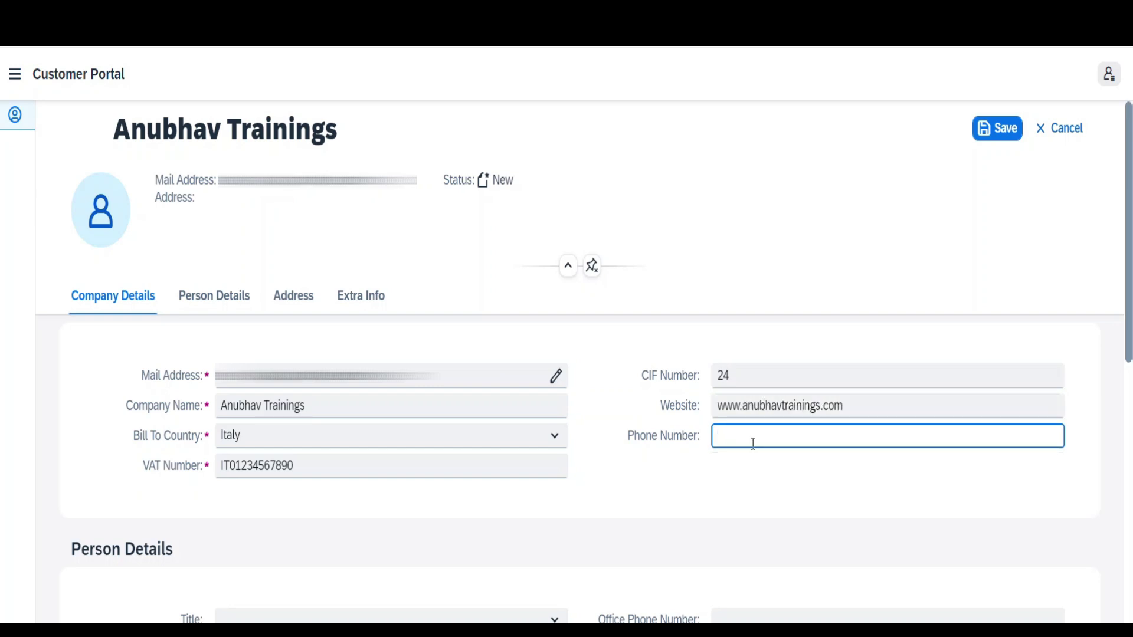
Step: Set shipping country Italy and fill in the shipping city, zip code and street address
scroll(1116, 299, "down", 5)
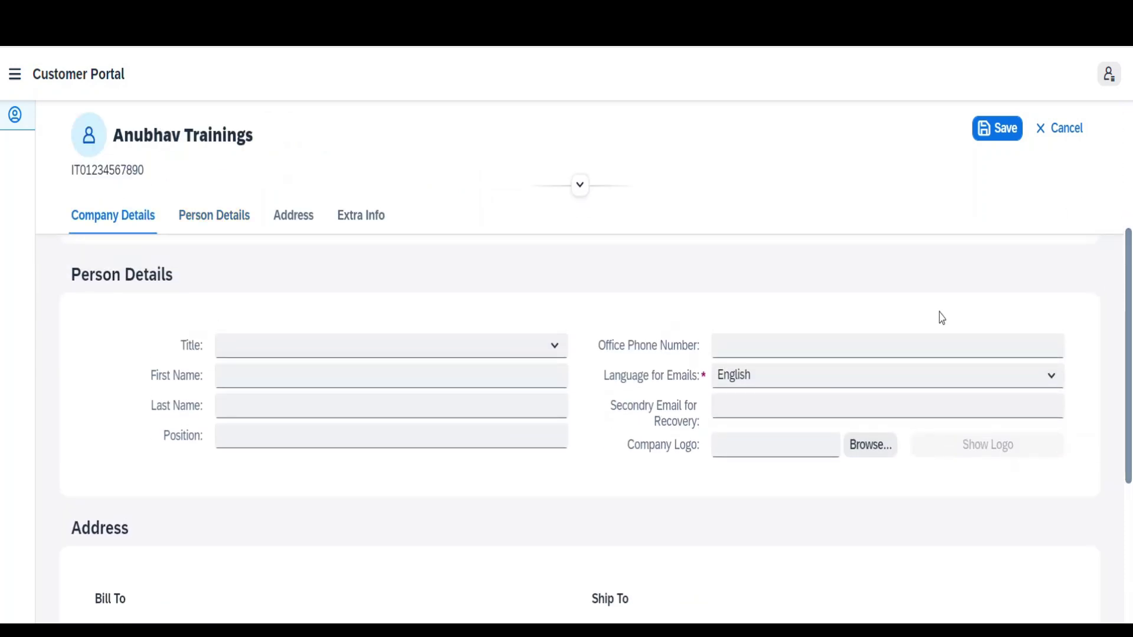
scroll(1131, 375, "down", 3)
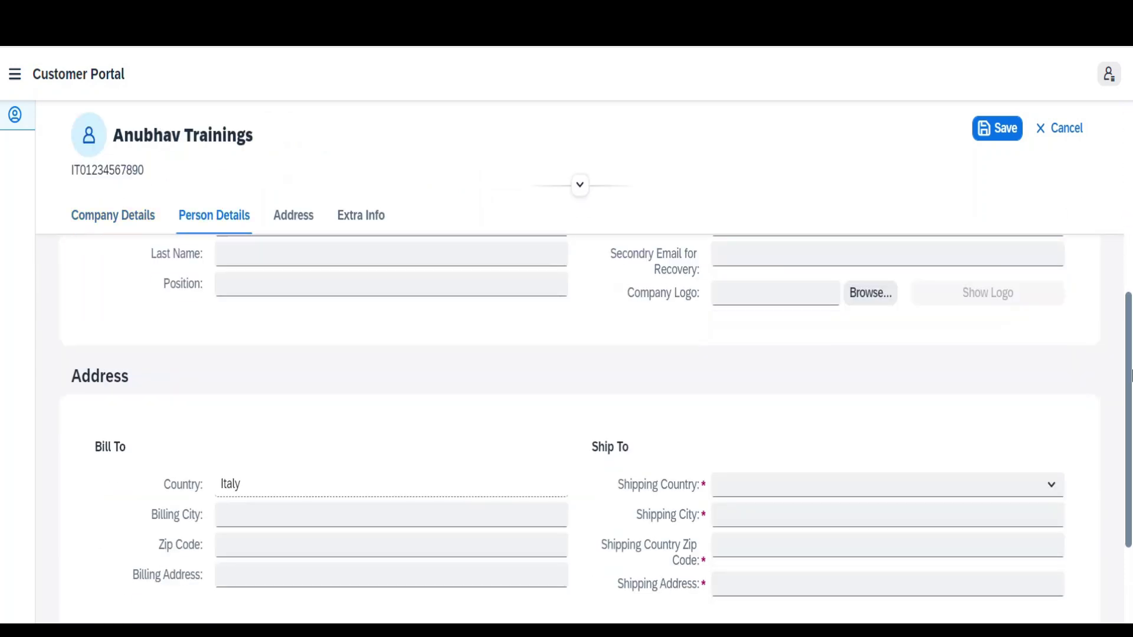
scroll(1131, 376, "down", 2)
left_click(950, 395)
left_click(880, 455)
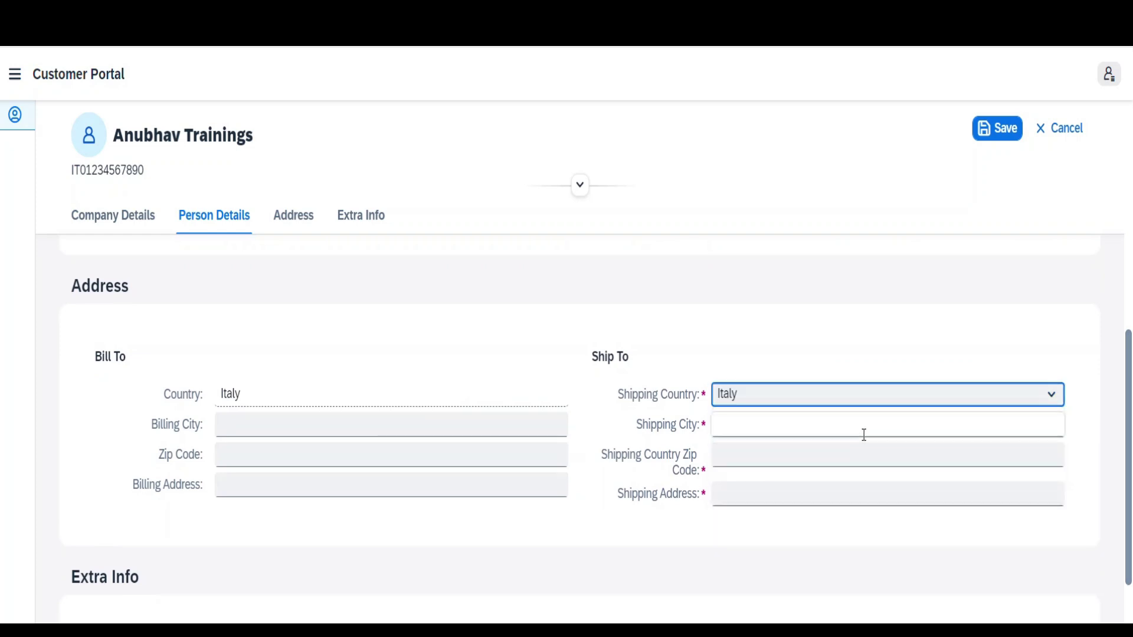
left_click(864, 435)
type("Romania")
key("Tab")
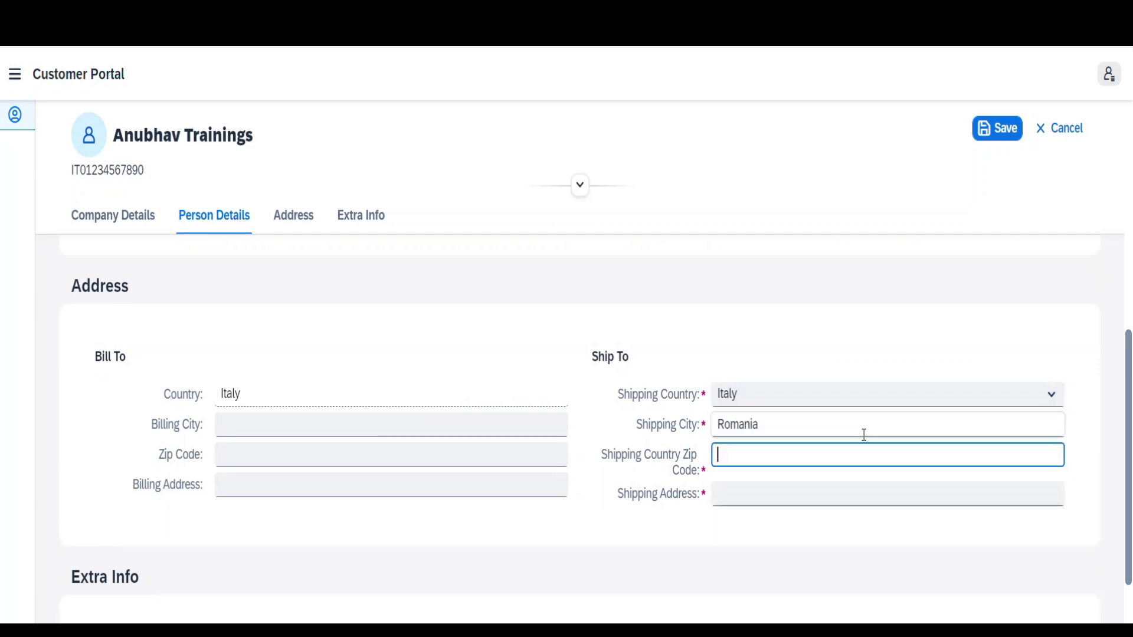
type("002300")
key("Tab")
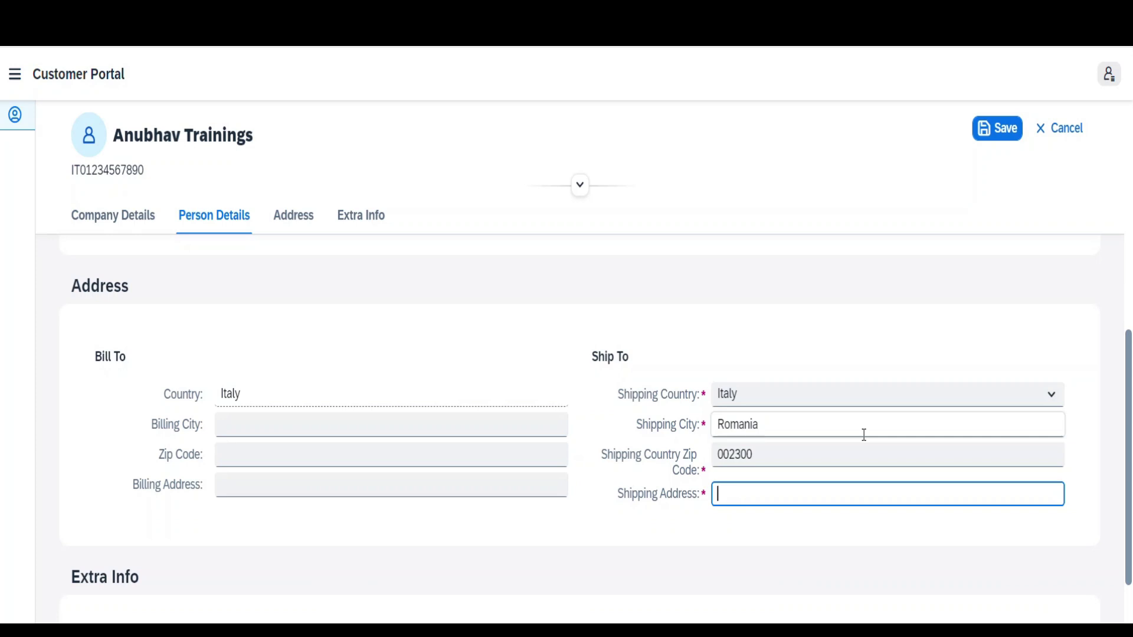
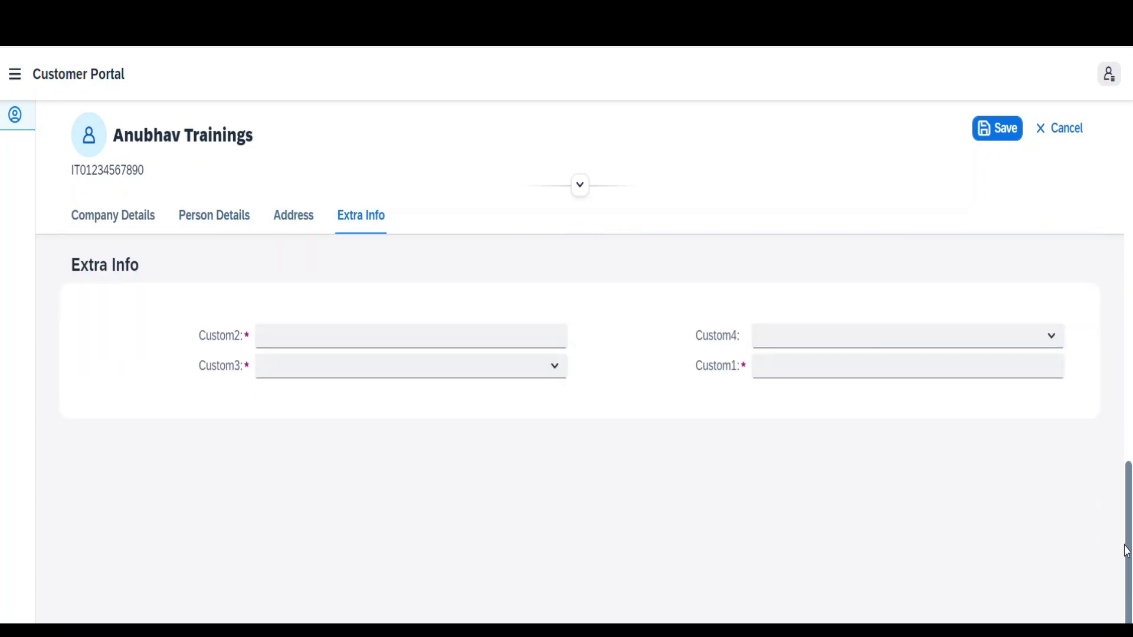
Step: Fill Extra Info with Custom2 'abc', Custom3 B, Custom1 'xyz', and save the profile
left_click(361, 214)
left_click(546, 334)
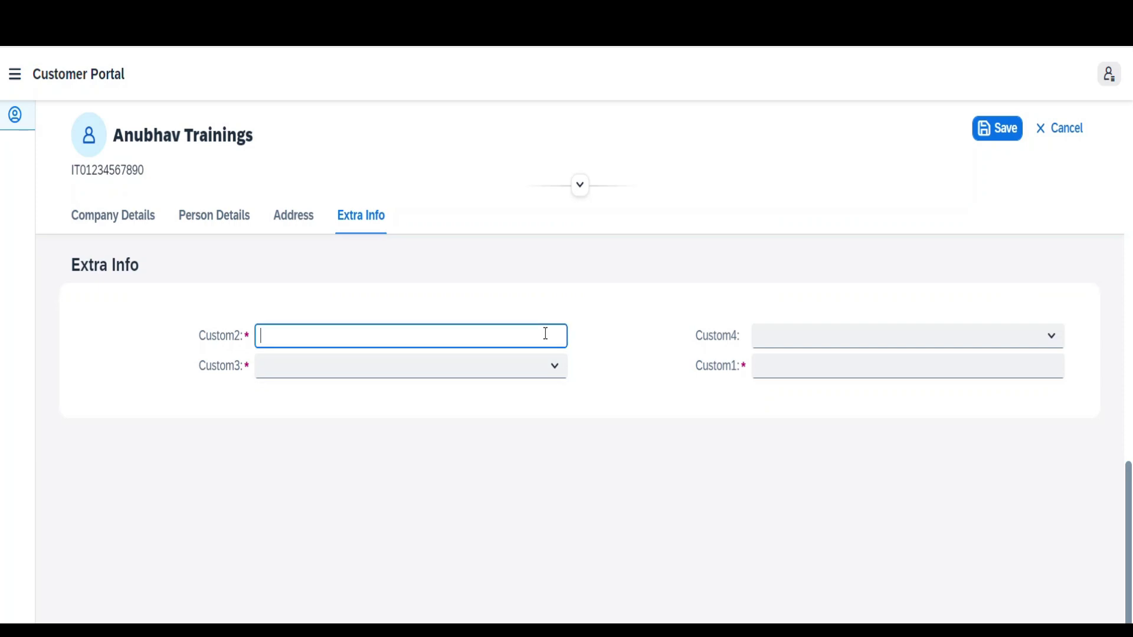
type("abc")
key("Tab")
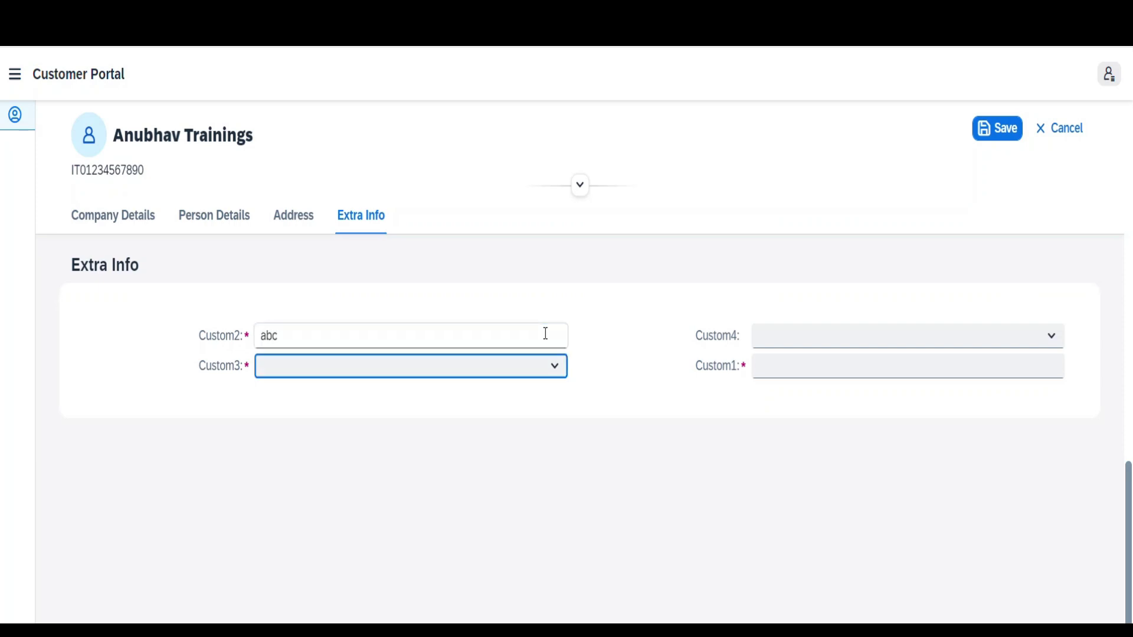
left_click(553, 367)
left_click(527, 422)
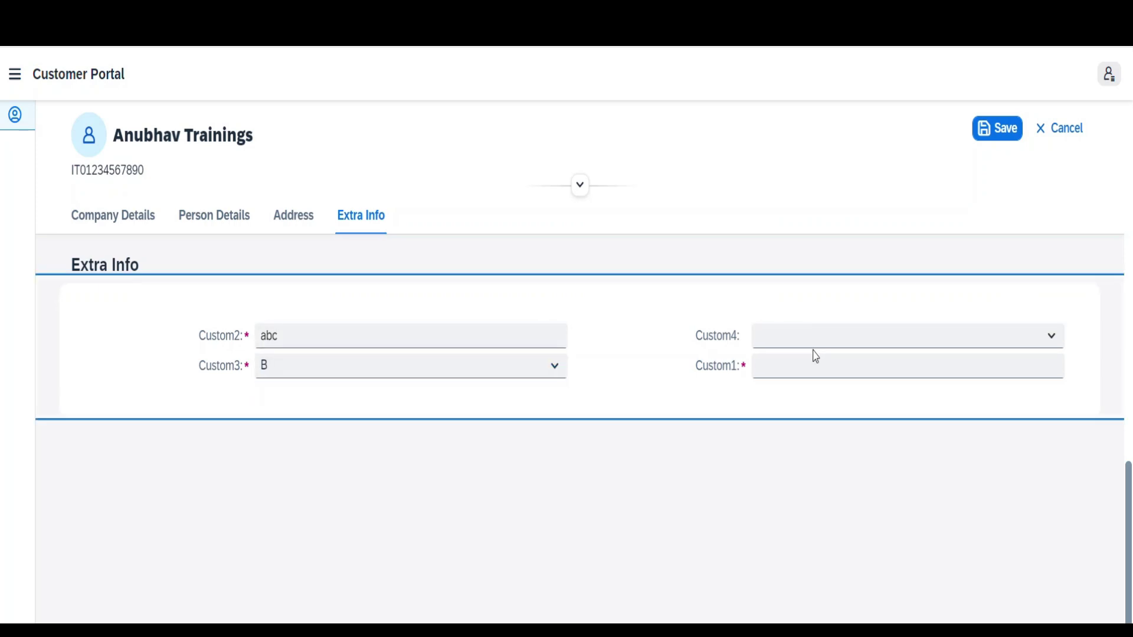
left_click(811, 370)
type("xyz")
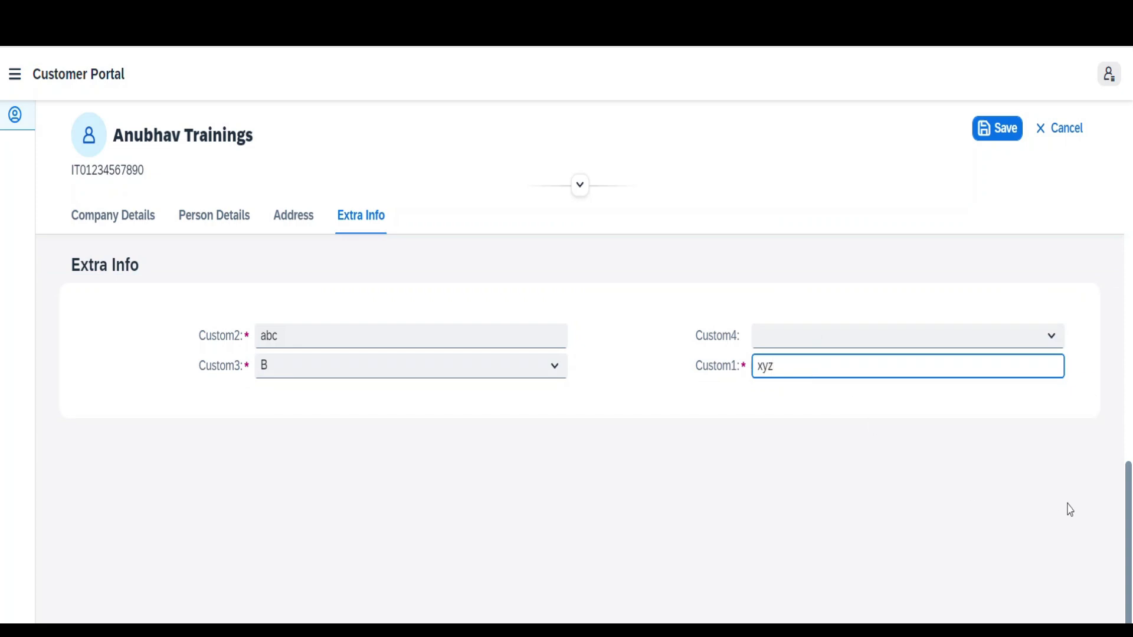
left_click(1007, 137)
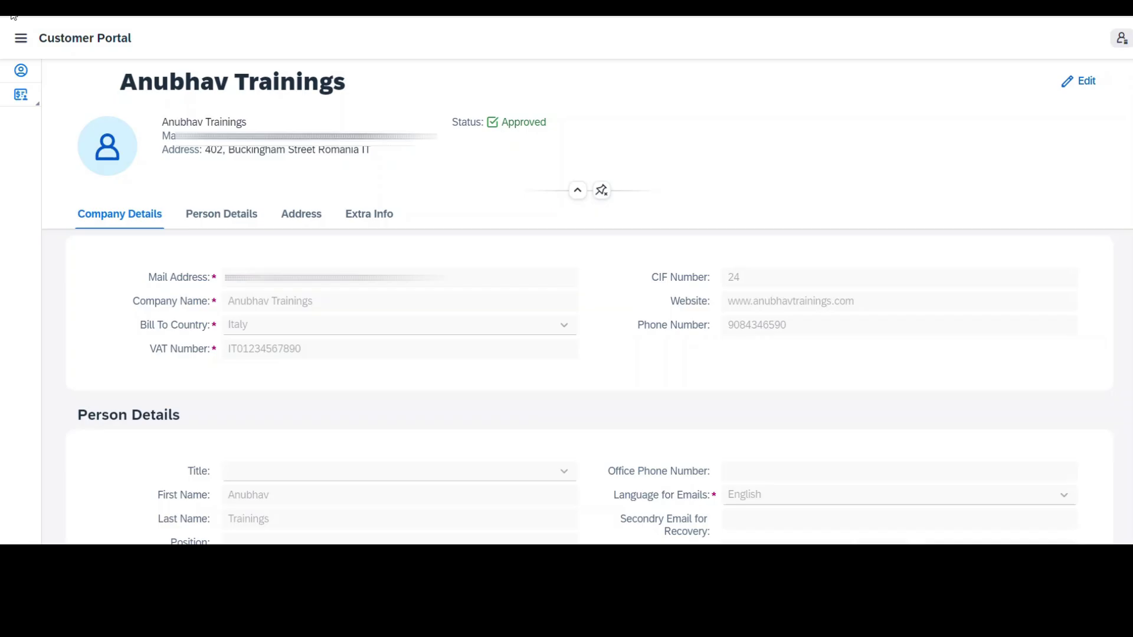
Step: Open Invoicing > Requests from the side navigation menu
left_click(22, 38)
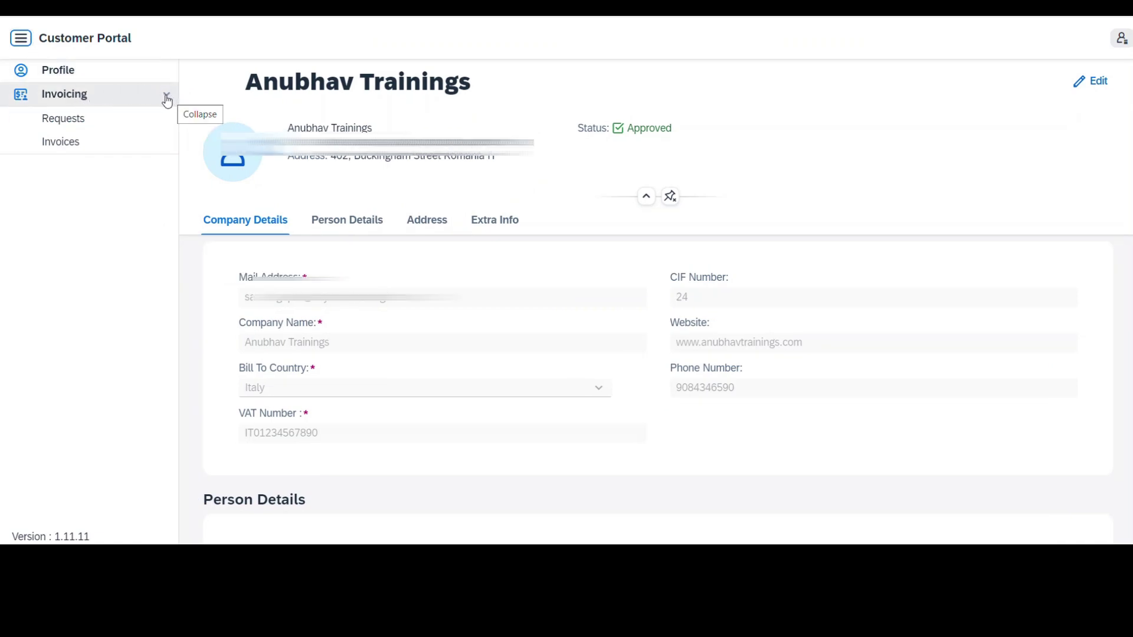
left_click(124, 129)
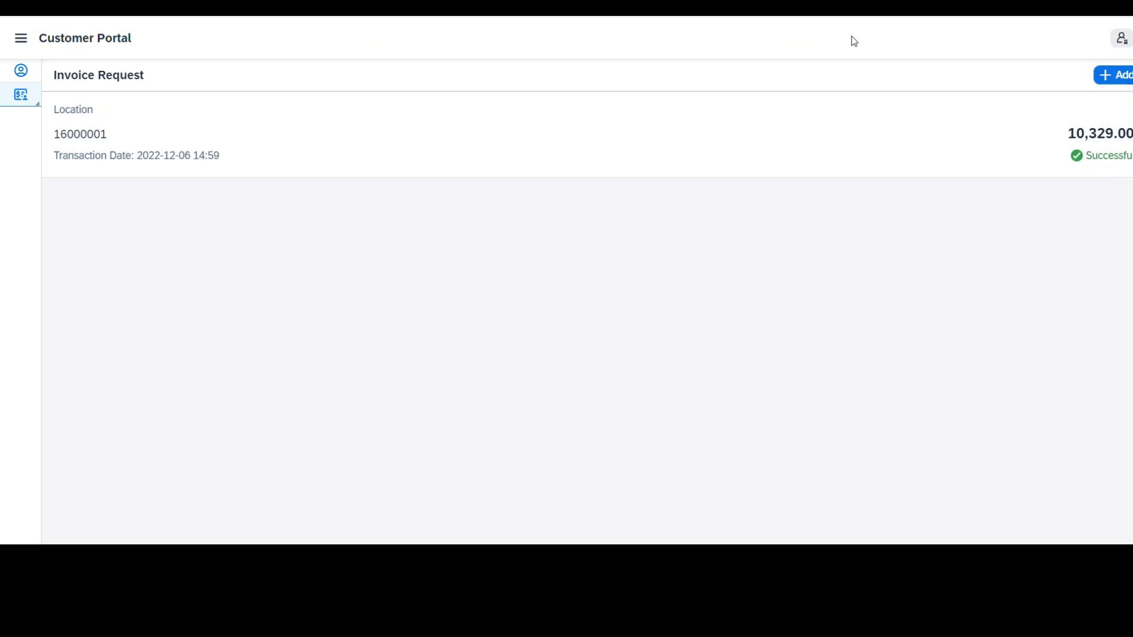
Step: Add an invoice request by pasting the transaction ID into Search and requesting it
left_click(1109, 79)
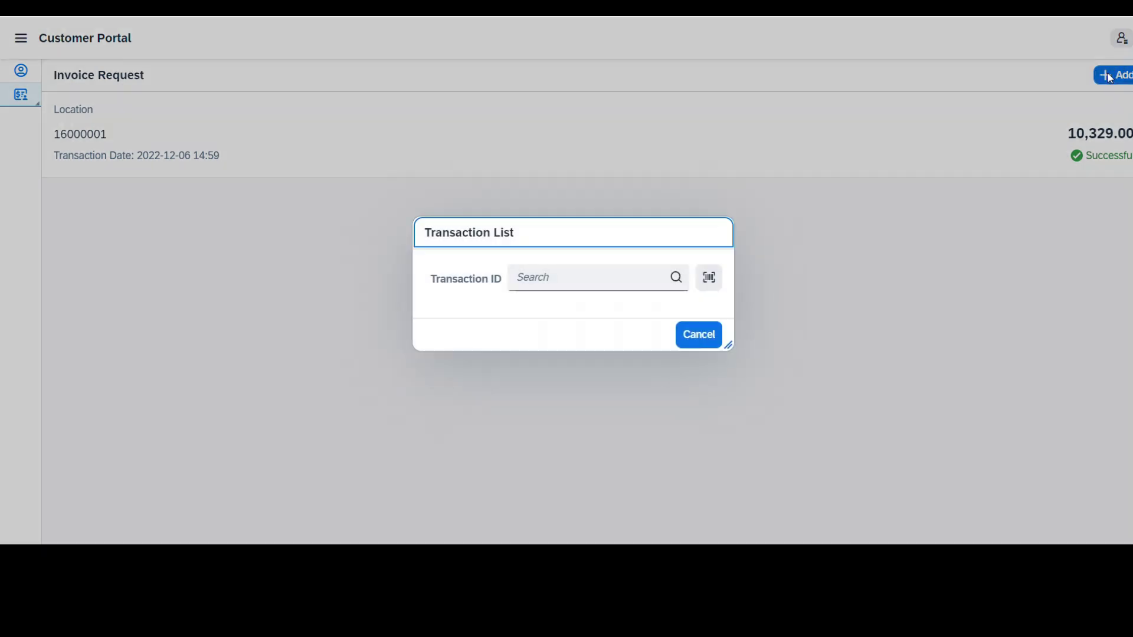
left_click(544, 284)
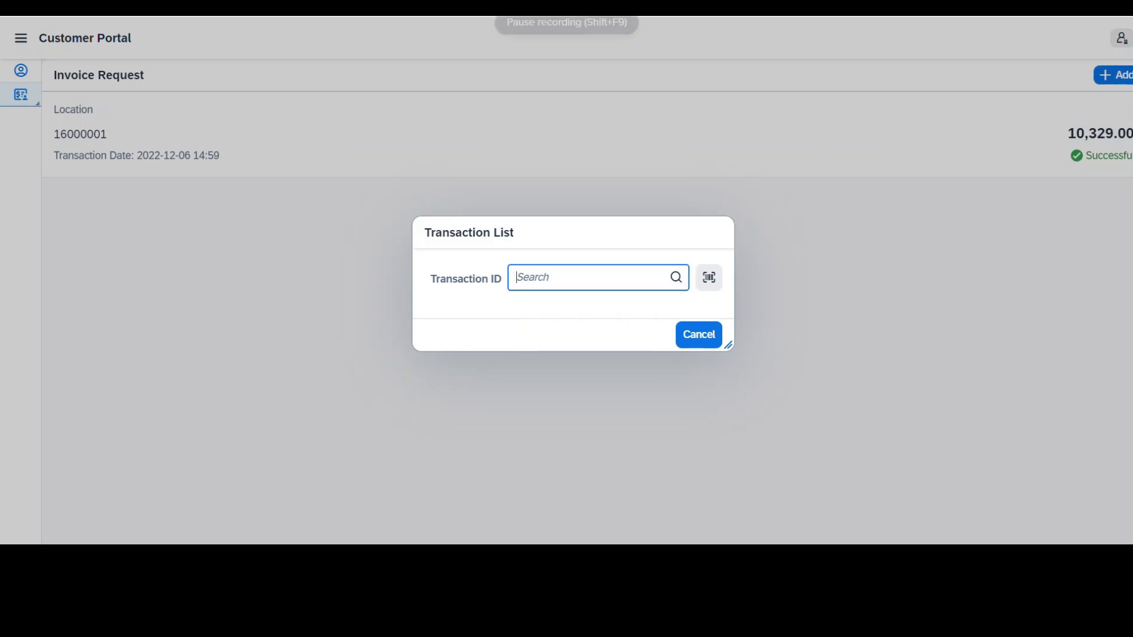
left_click(567, 24)
left_click(544, 281)
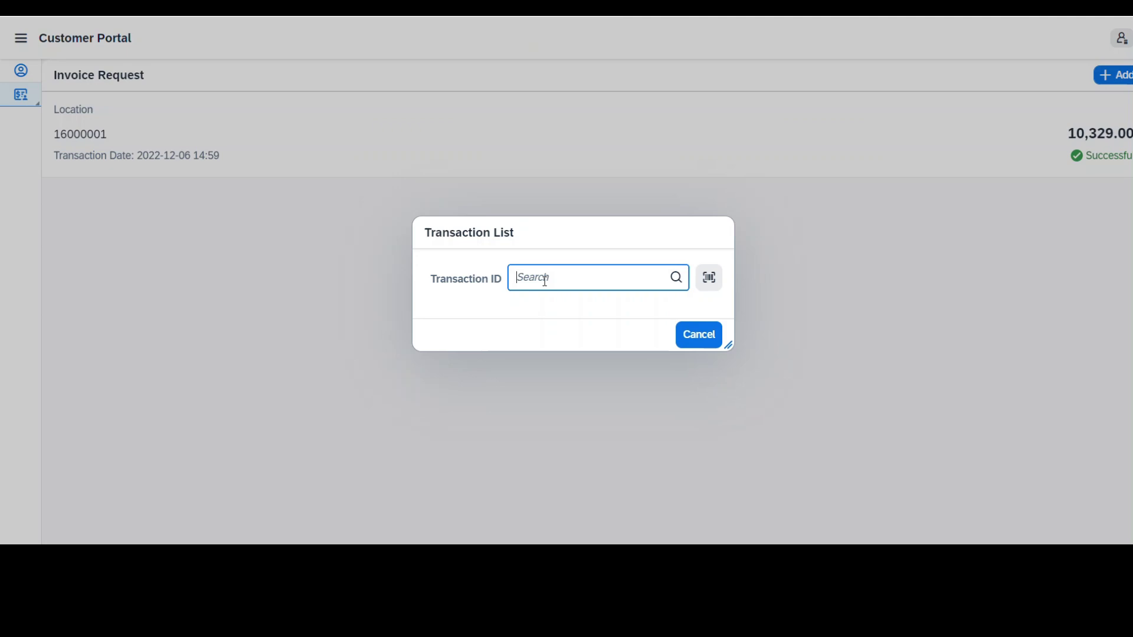
key("ctrl+v")
key("Return")
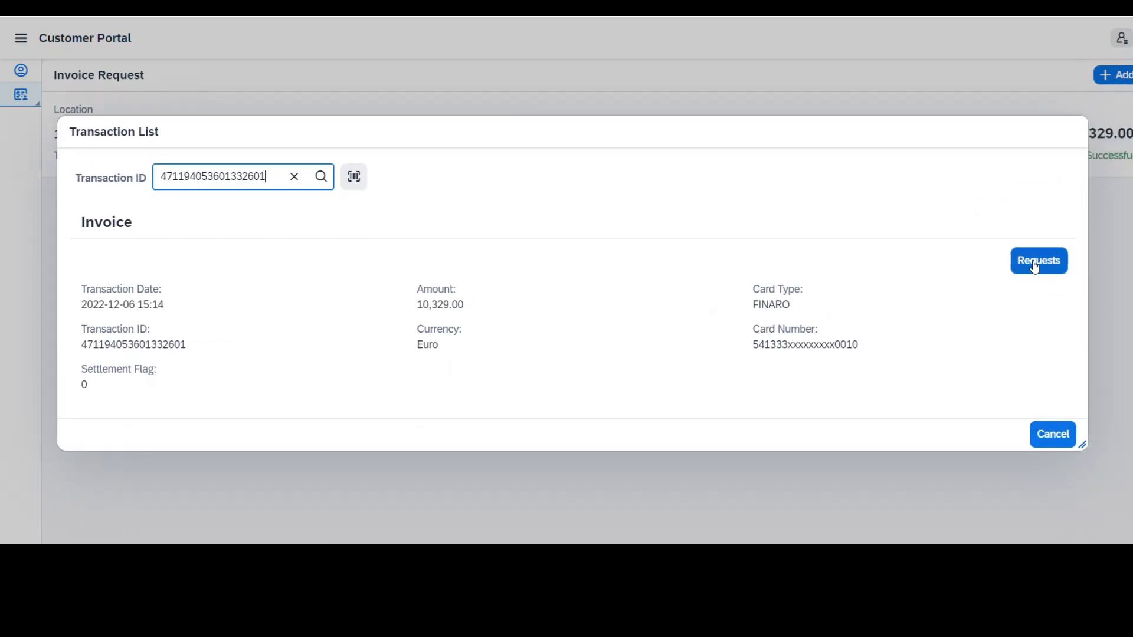
left_click(1035, 267)
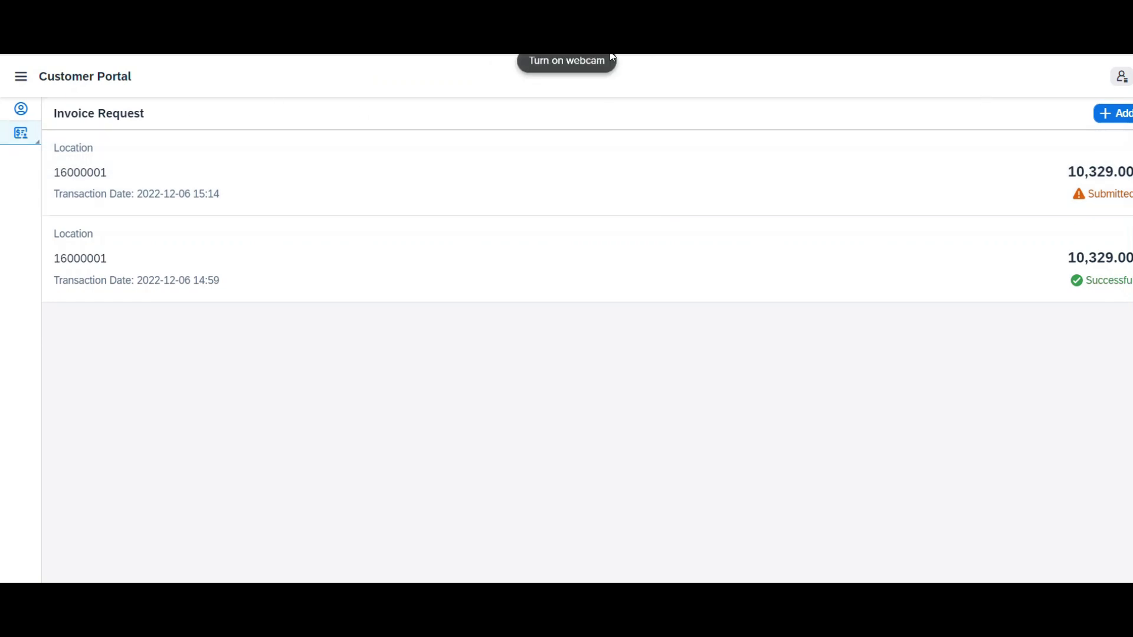
Step: Open the 15:14 request's details and view its generated invoice 359
key("Tab")
left_click(462, 197)
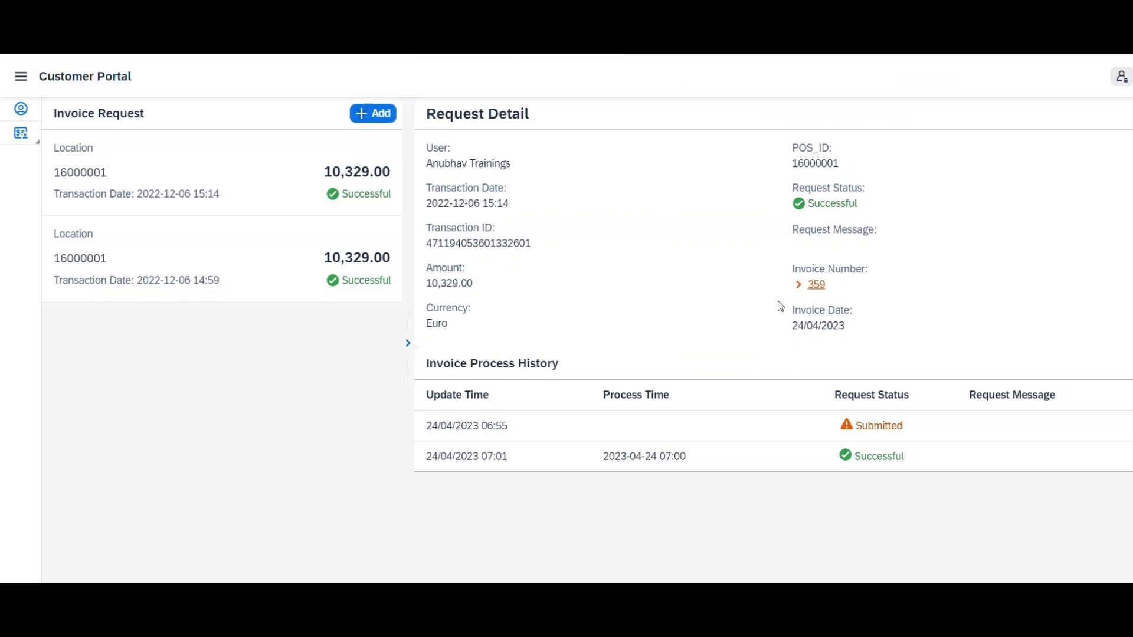
left_click(816, 288)
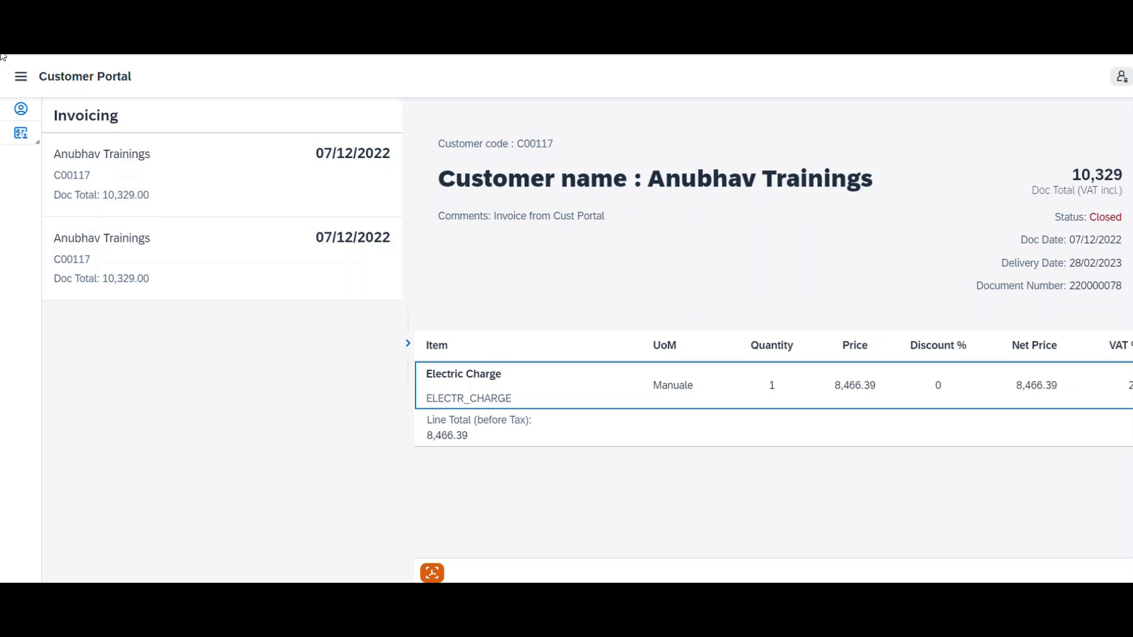
Step: Open the Invoices list from the Invoicing icon in the side navigation
left_click(20, 132)
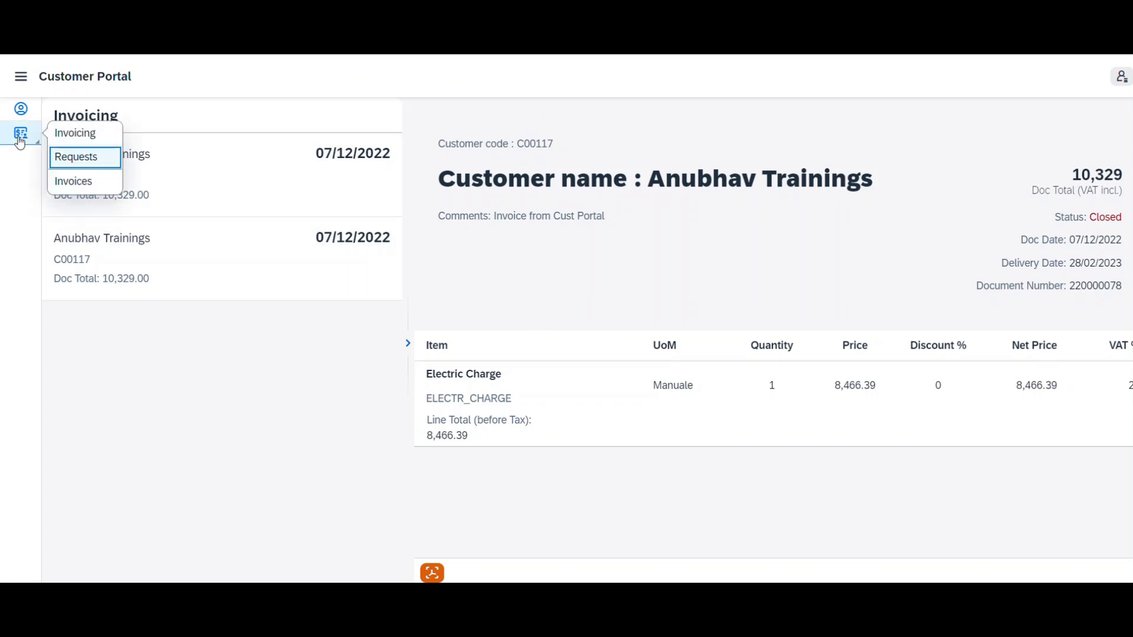
left_click(75, 181)
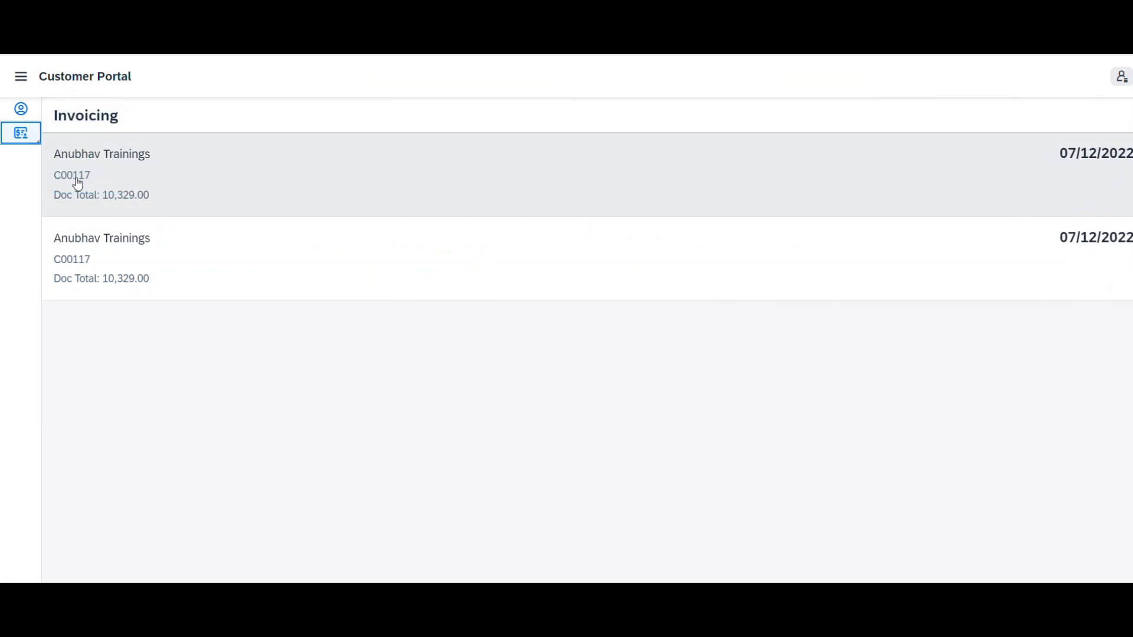